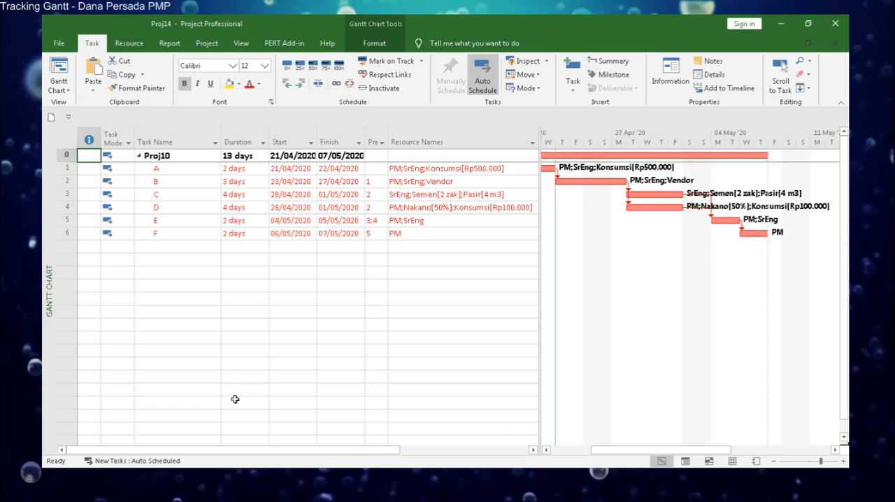
# Set the default Baseline for the entire project.
pyautogui.click(207, 44)
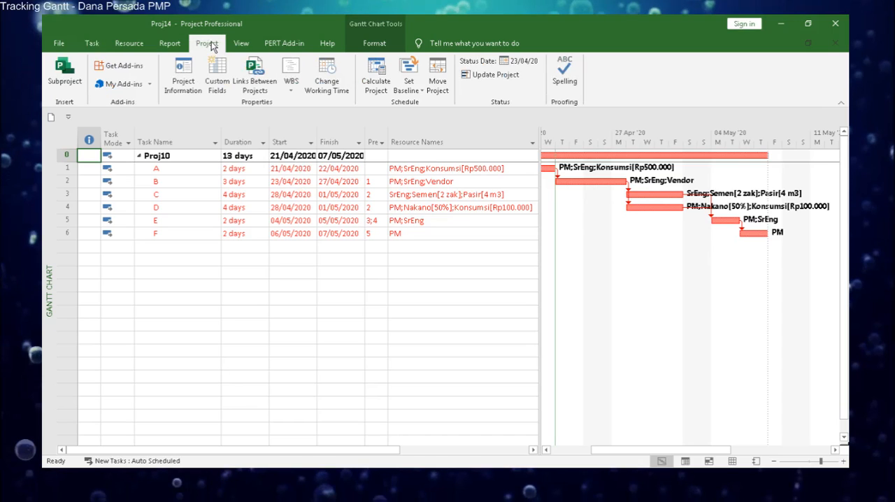
pyautogui.click(416, 92)
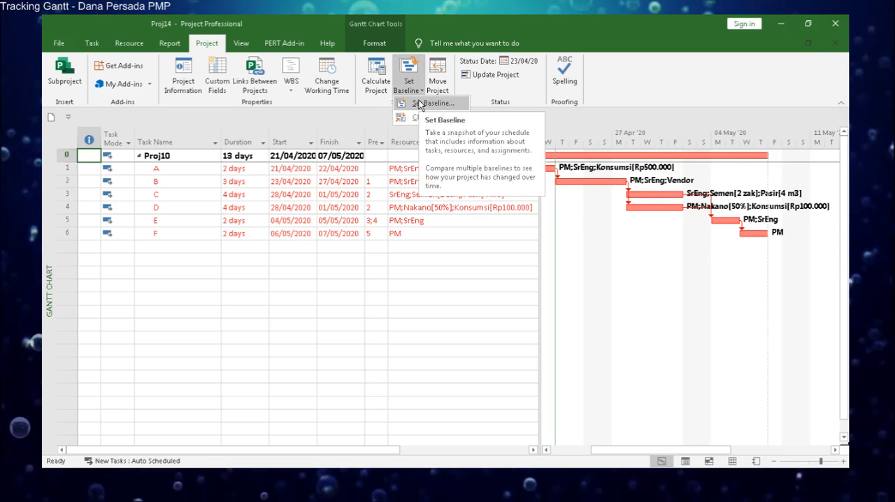
pyautogui.click(420, 104)
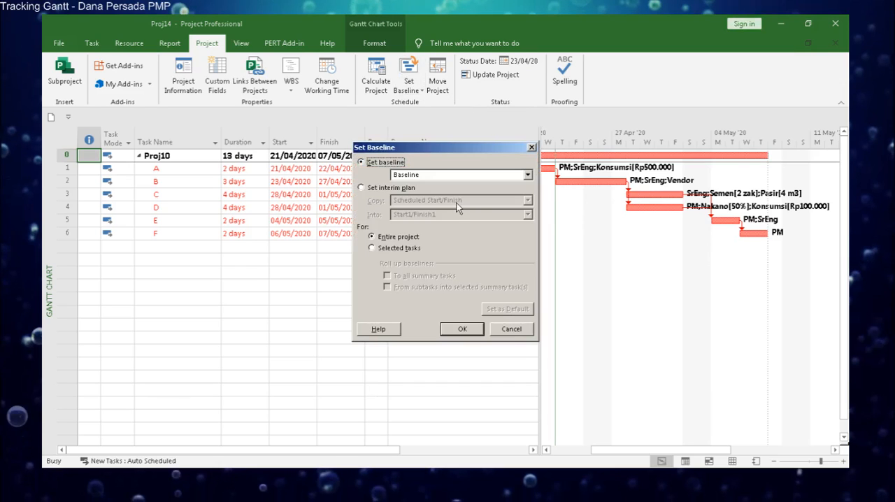
pyautogui.click(521, 334)
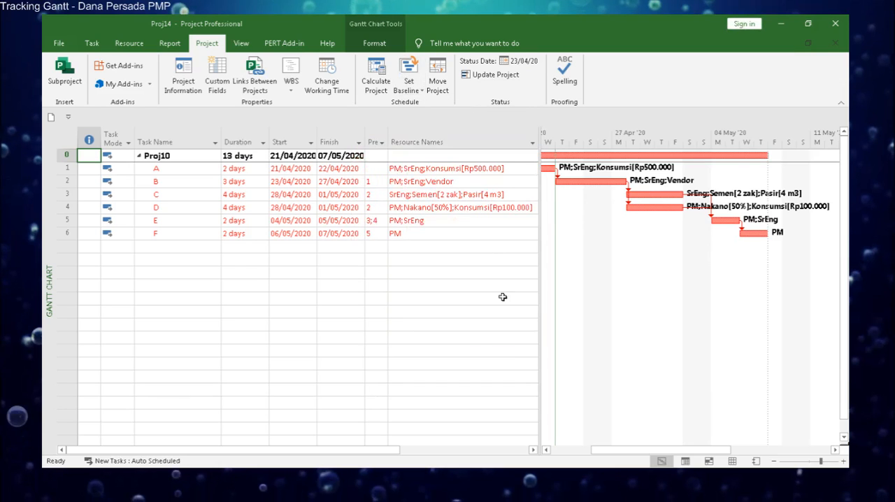
pyautogui.click(421, 93)
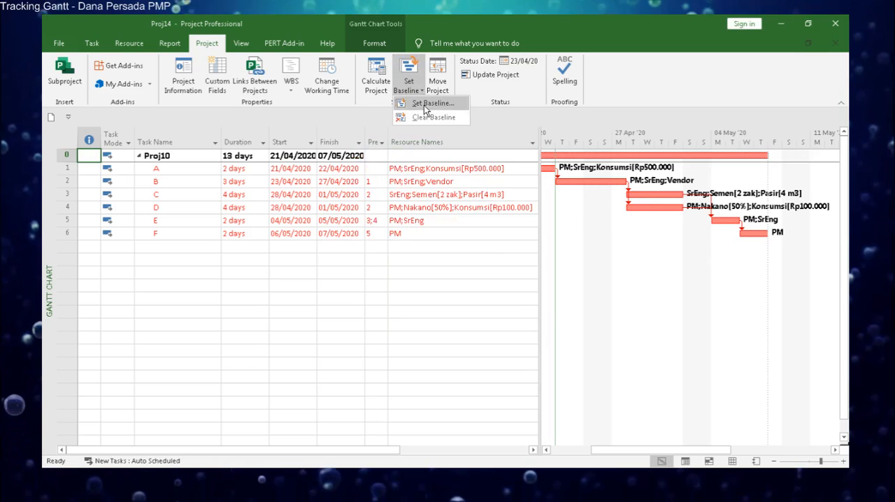
pyautogui.click(478, 323)
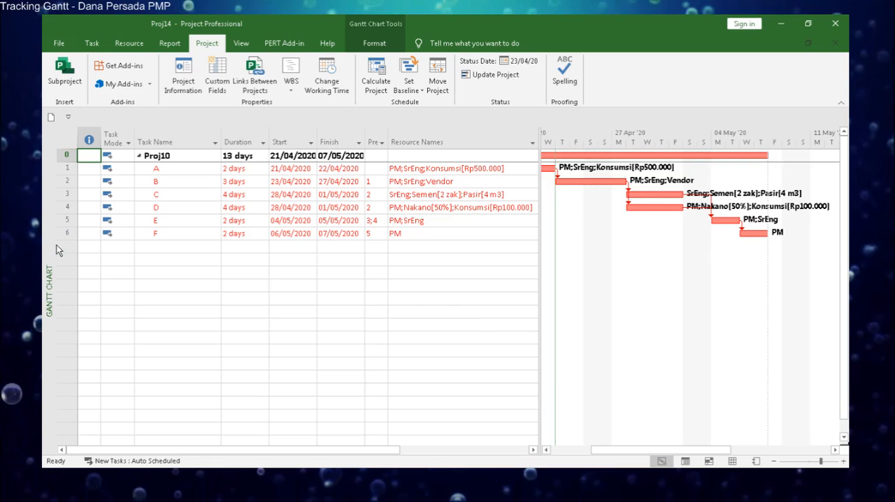
# Review the resource types, rates and accrual settings in the Resource Sheet, and return to the Gantt Chart view.
pyautogui.rightClick(46, 230)
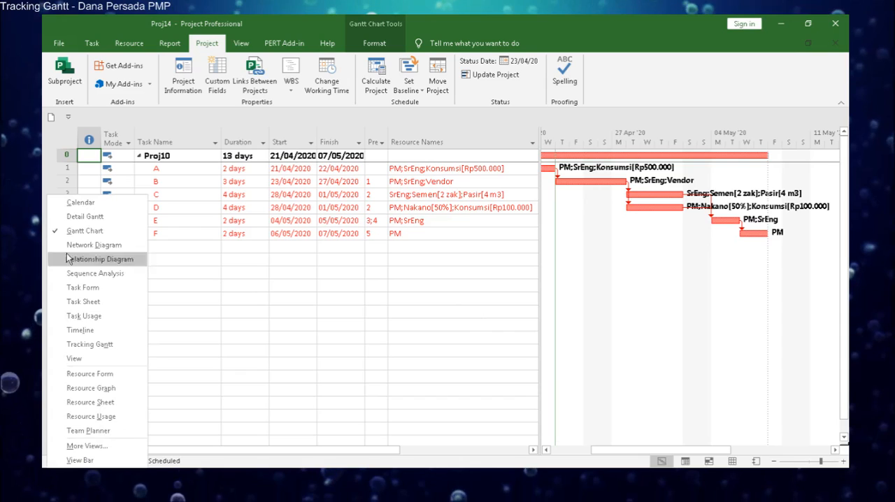
pyautogui.click(131, 403)
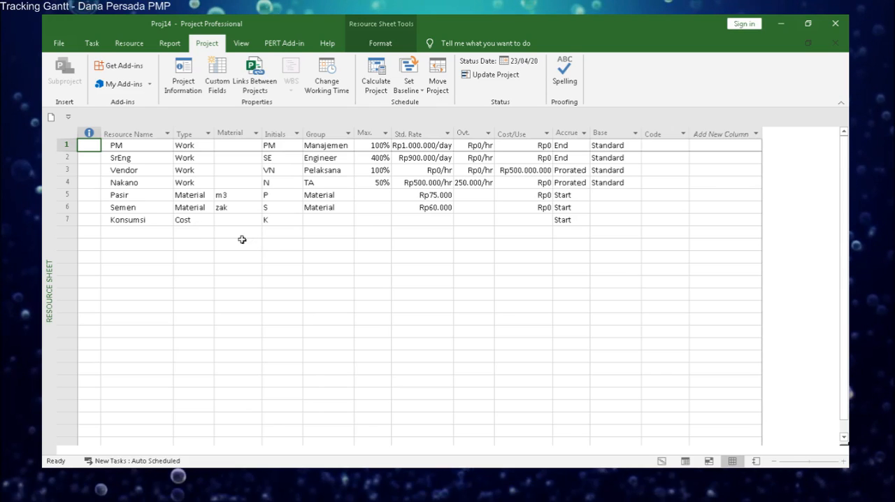
pyautogui.rightClick(49, 228)
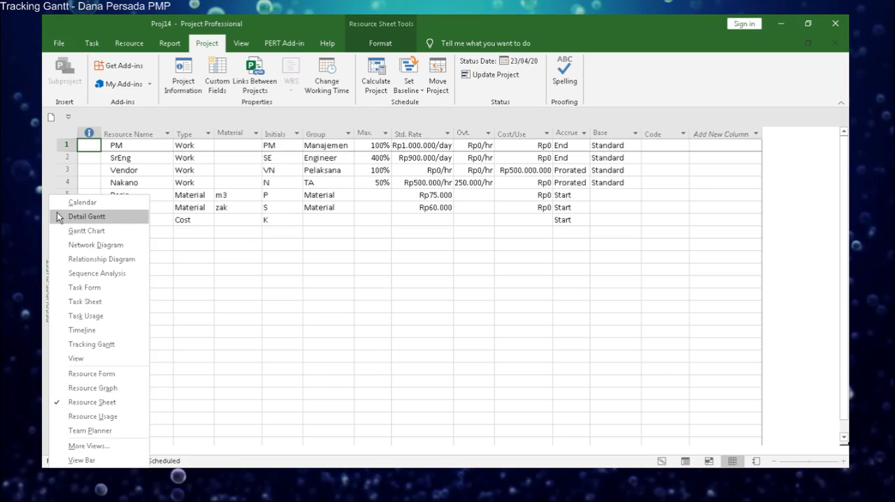
pyautogui.click(63, 230)
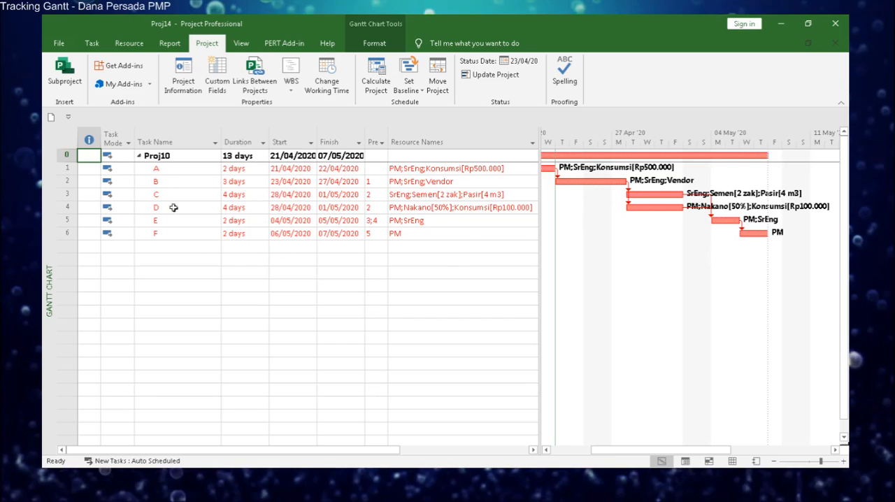
# Review the assigned resources, units and costs of tasks A and B in their task information.
pyautogui.doubleClick(204, 170)
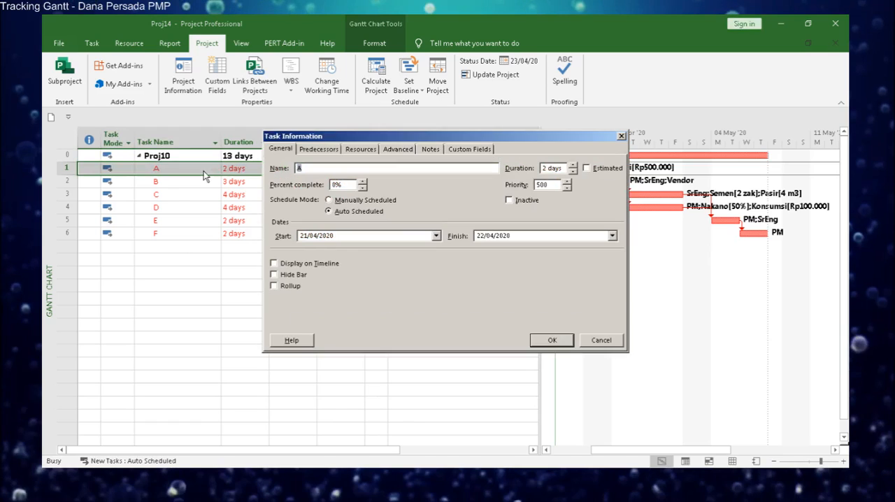
pyautogui.click(360, 150)
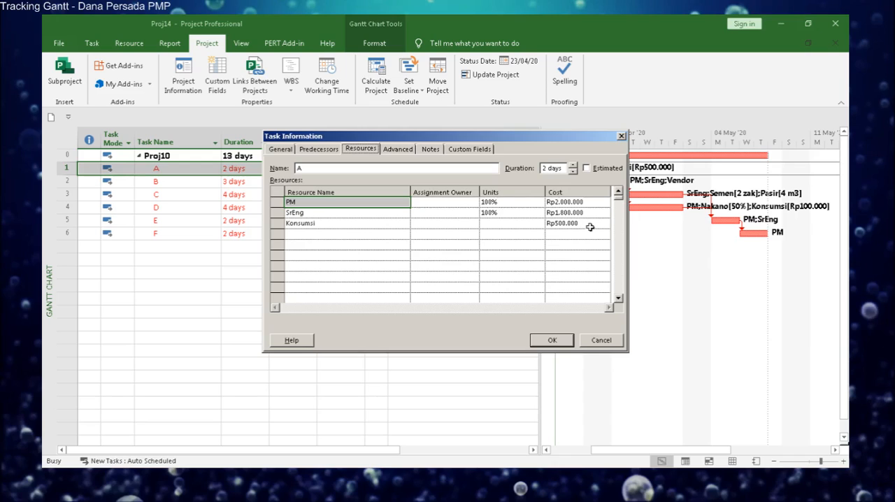
pyautogui.click(556, 342)
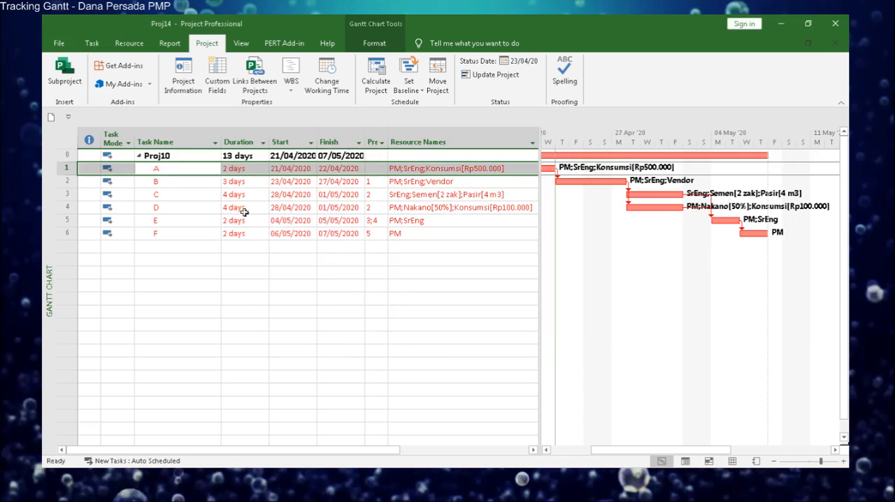
pyautogui.doubleClick(209, 183)
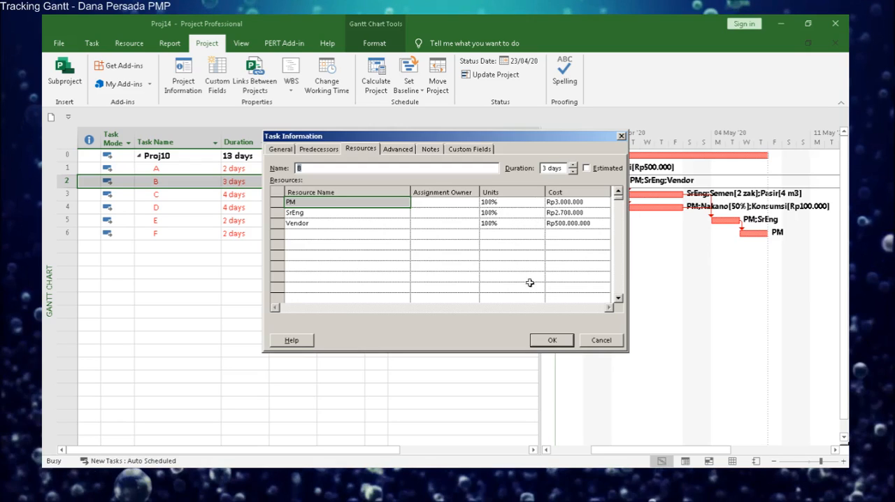
pyautogui.click(551, 340)
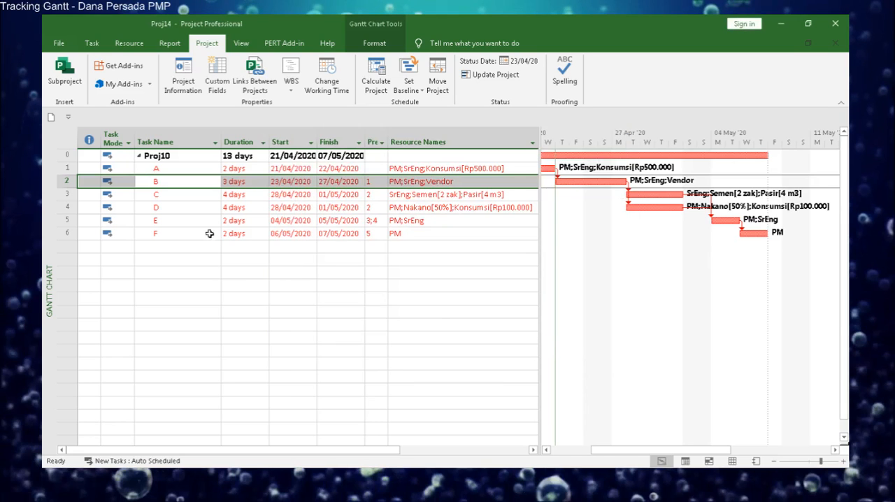
# Check the assigned resources, units and costs of tasks C and D in their task information.
pyautogui.doubleClick(202, 199)
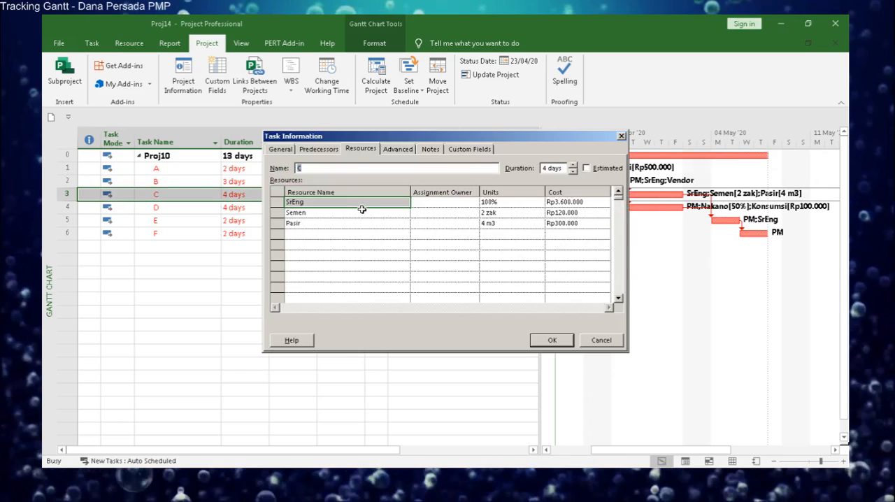
pyautogui.click(528, 213)
pyautogui.click(503, 223)
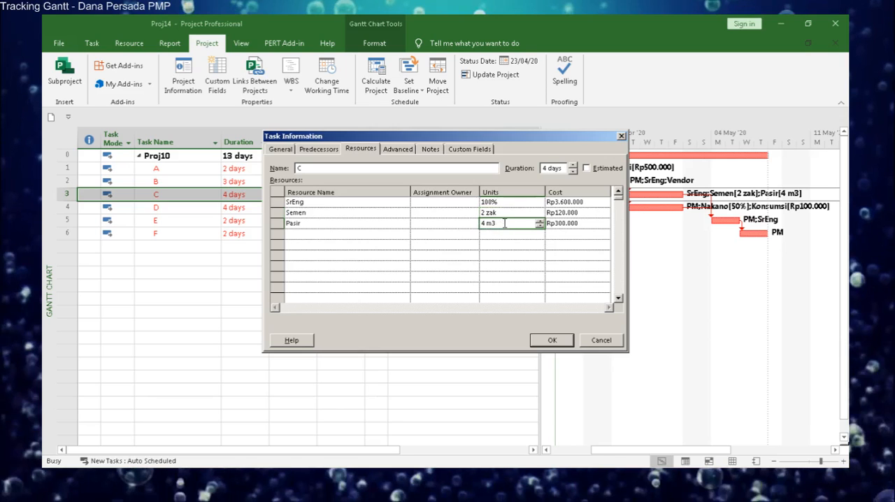
pyautogui.click(551, 341)
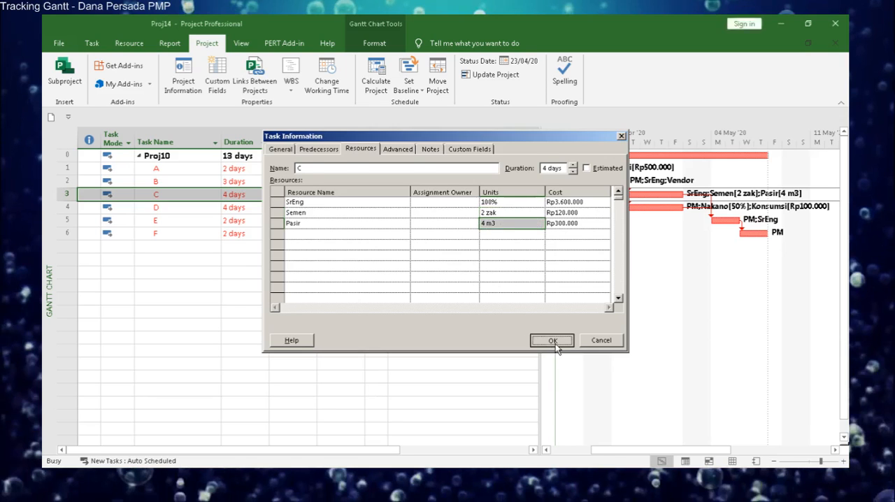
pyautogui.click(200, 212)
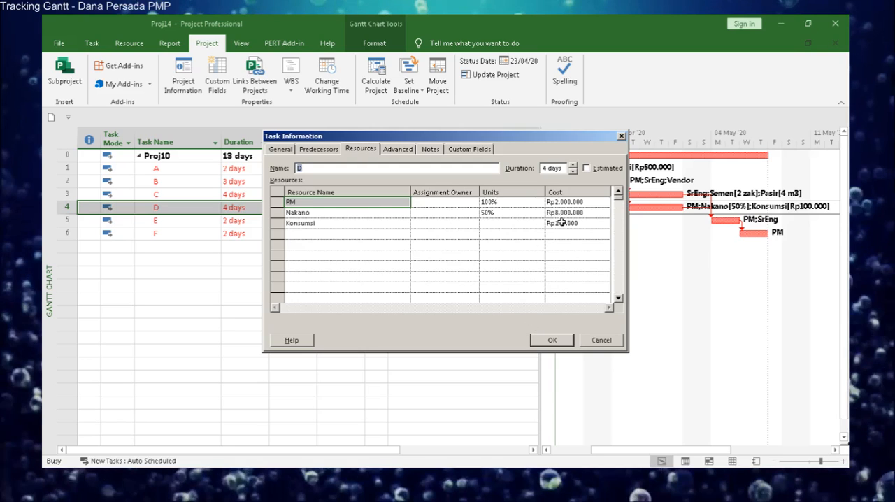
pyautogui.click(564, 341)
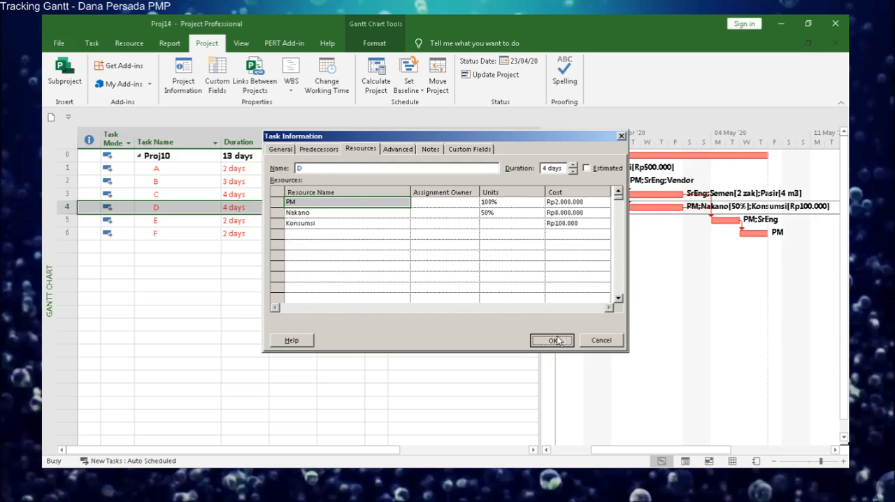
# Inspect the assigned resources and costs of tasks E and F in their task information.
pyautogui.doubleClick(206, 221)
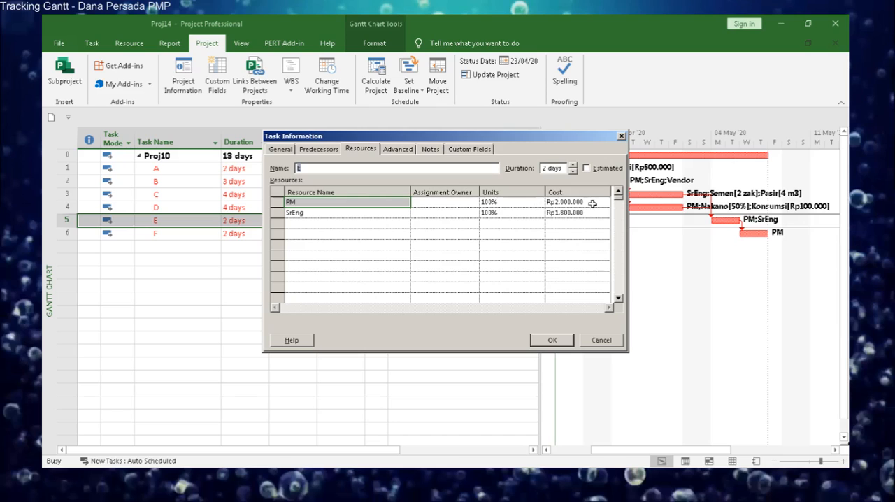
pyautogui.click(549, 340)
pyautogui.doubleClick(214, 237)
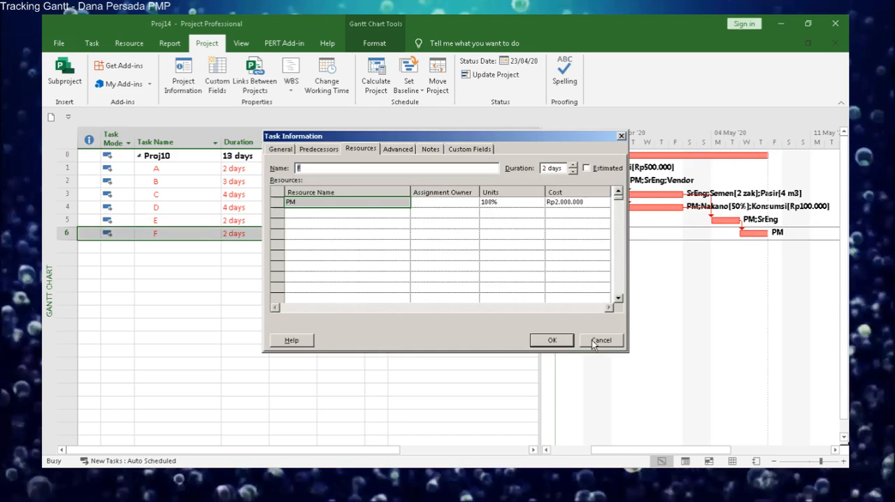
pyautogui.click(563, 342)
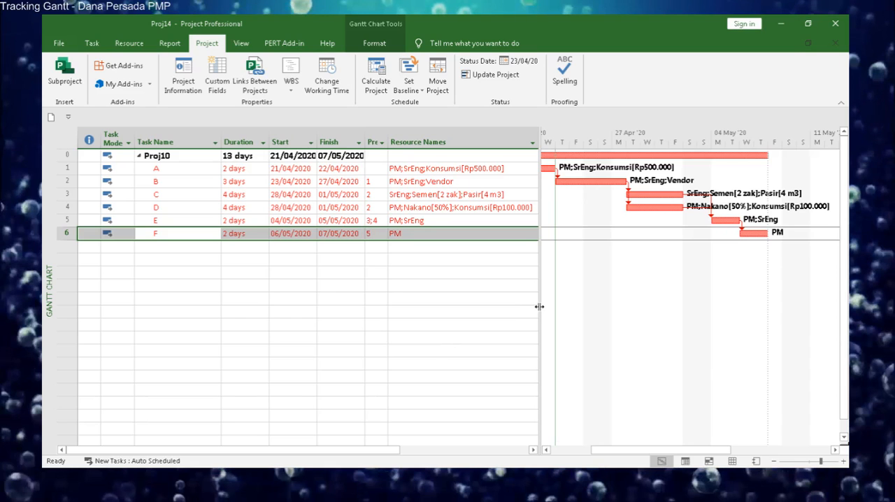
pyautogui.moveTo(544, 307); pyautogui.dragTo(538, 308)
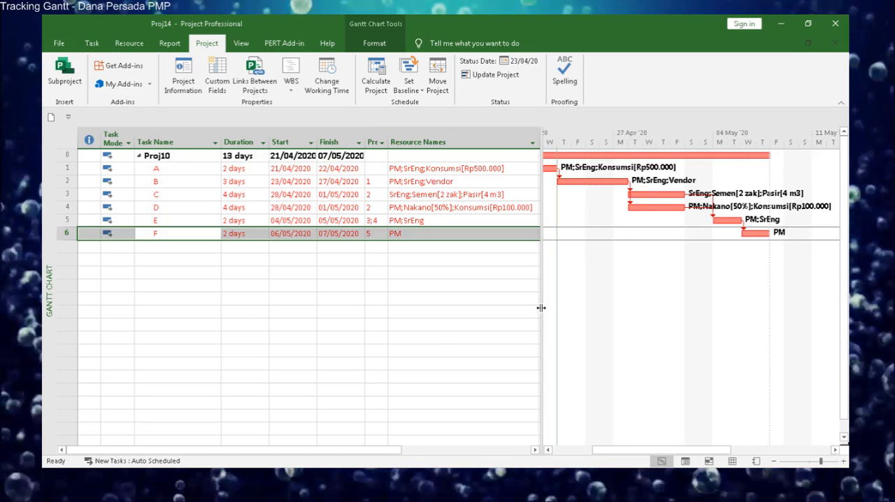
# Show the resource details form below the Gantt Chart for task A and browse through its PM, SrEng and Konsumsi resources.
pyautogui.click(198, 169)
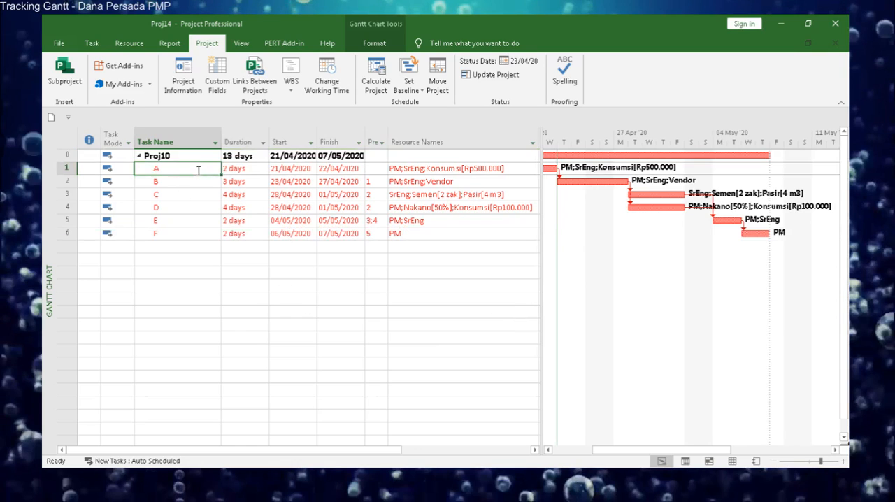
pyautogui.click(132, 43)
pyautogui.click(291, 83)
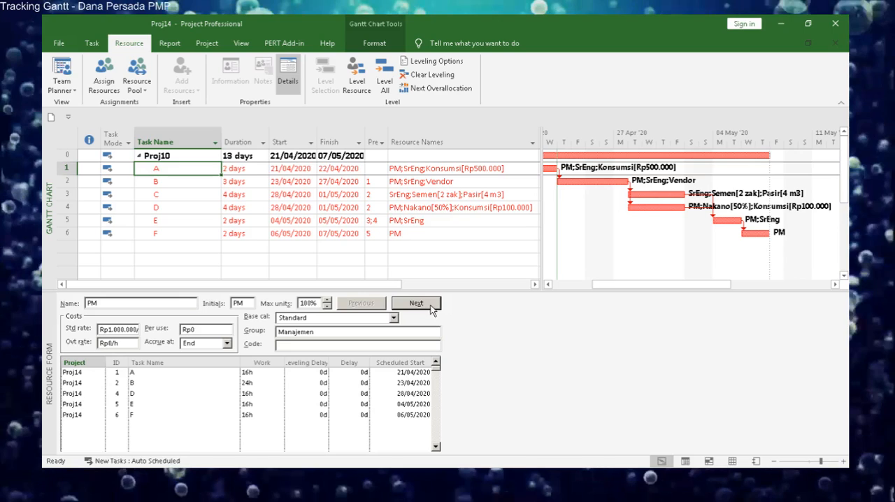
pyautogui.click(416, 303)
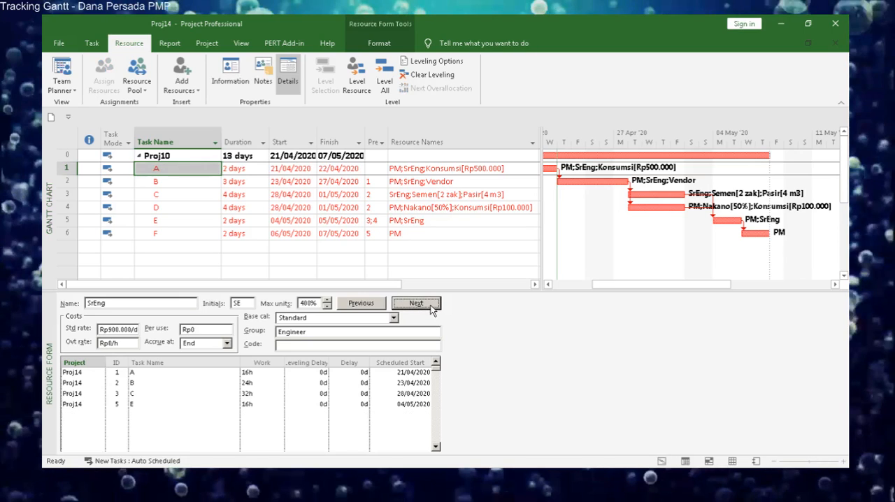
pyautogui.click(416, 303)
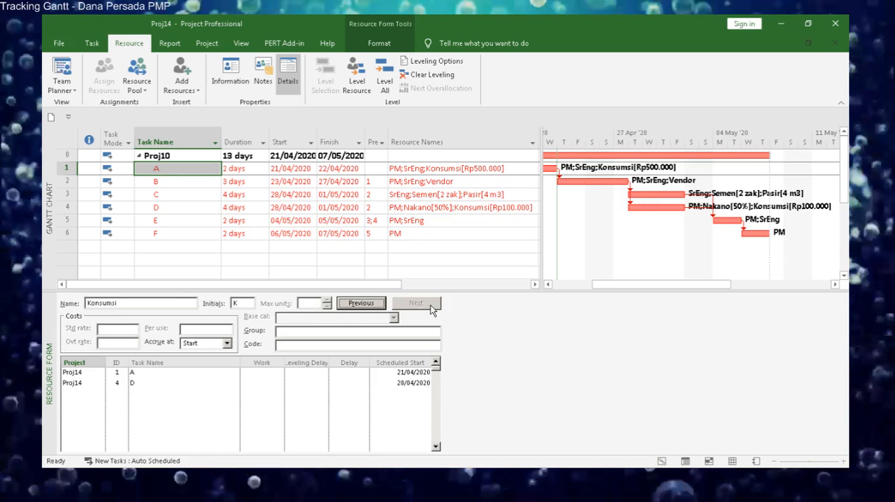
pyautogui.click(376, 306)
pyautogui.click(377, 306)
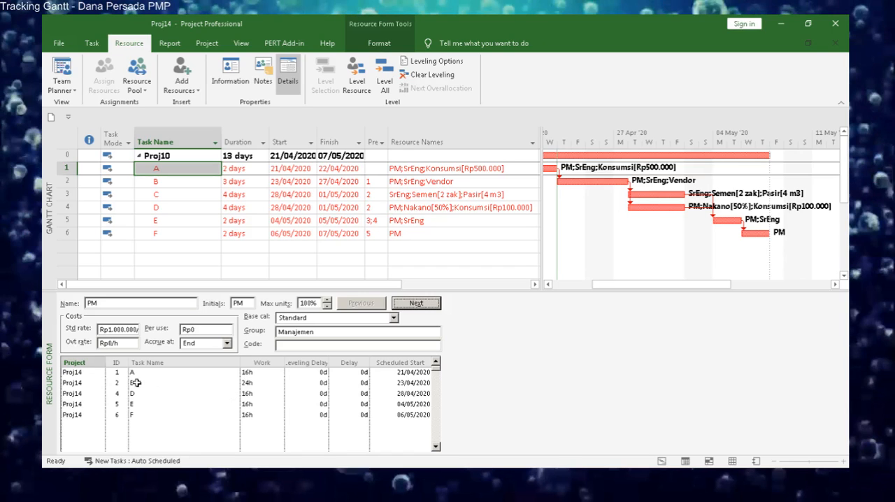
pyautogui.click(161, 426)
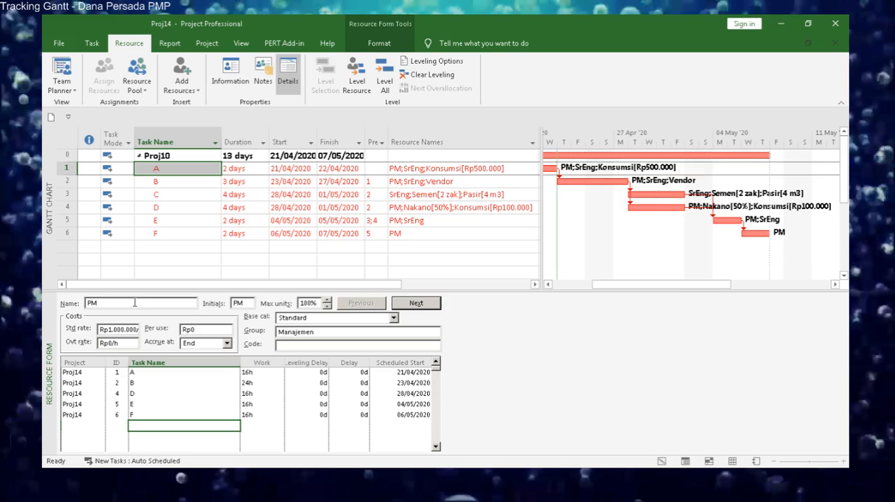
# Browse task B's resources through to Vendor in the resource form, and view the first resource's details for tasks C and D.
pyautogui.click(195, 180)
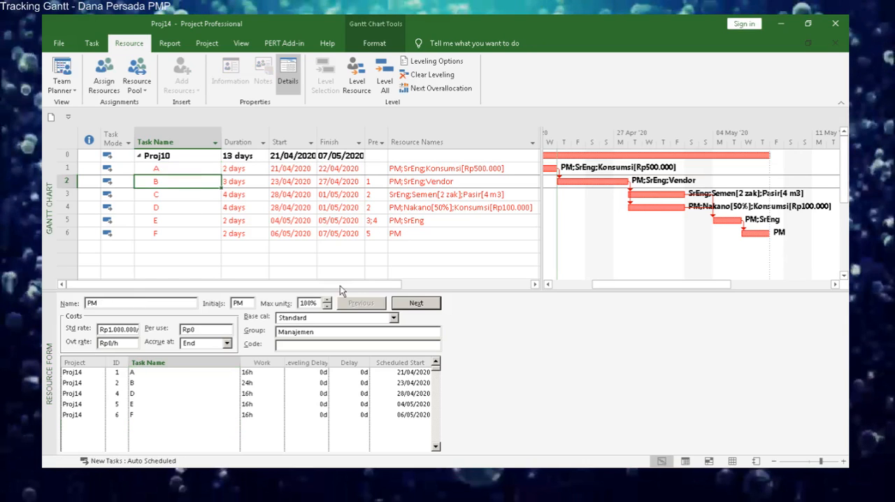
pyautogui.click(433, 306)
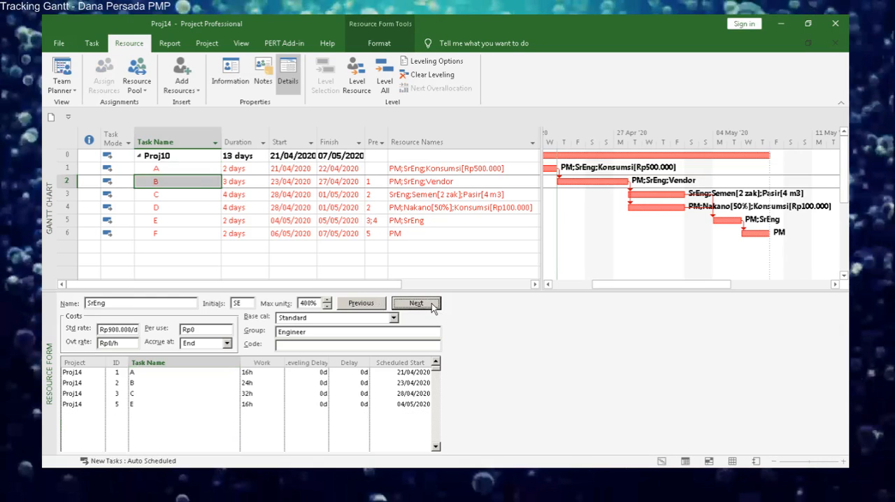
pyautogui.click(417, 303)
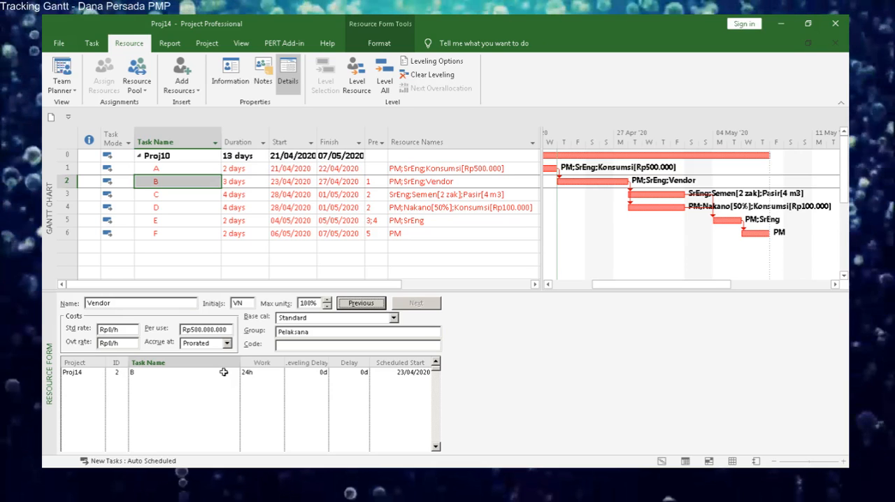
pyautogui.click(209, 195)
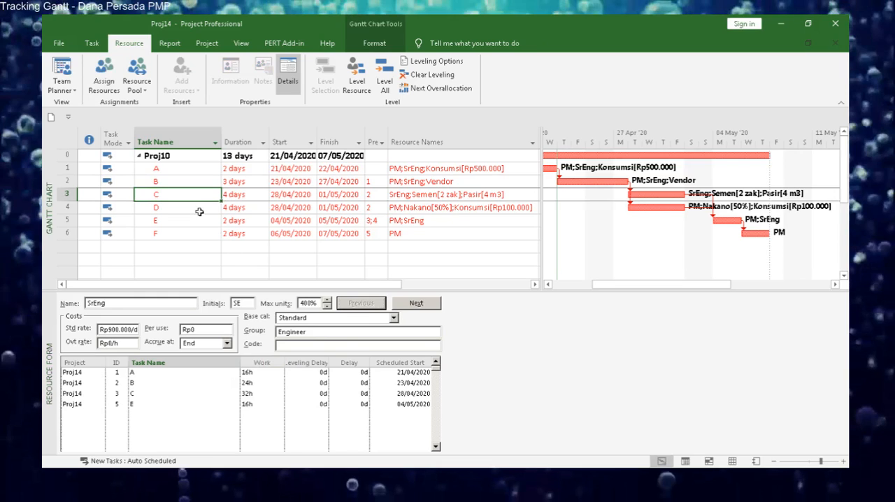
pyautogui.click(199, 209)
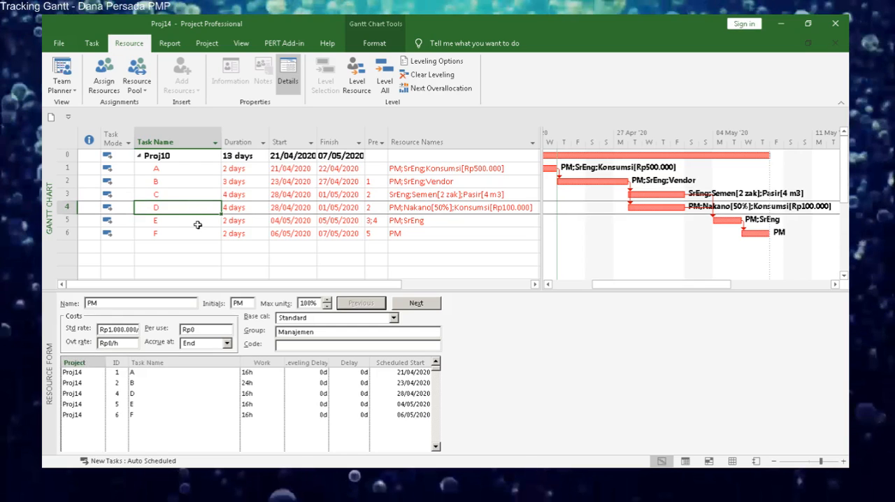
# Review the first resource's details for tasks E and F and back up through task A, and hide the resource form.
pyautogui.click(198, 225)
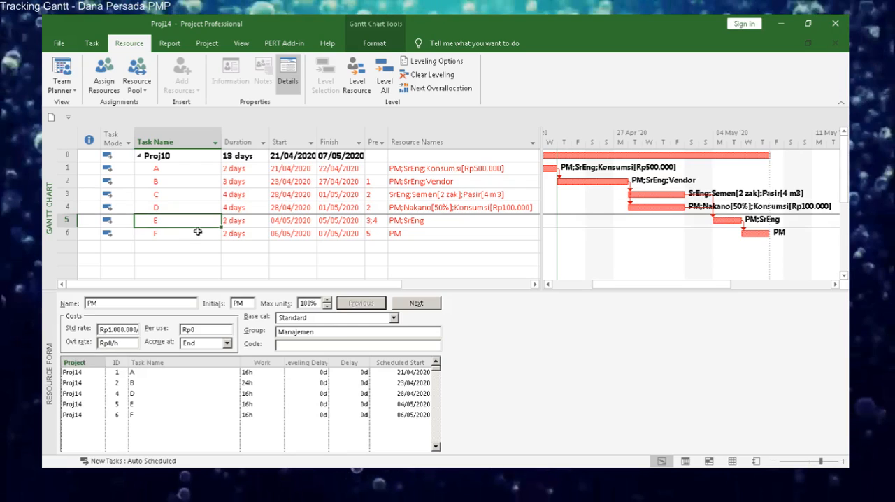
pyautogui.click(199, 235)
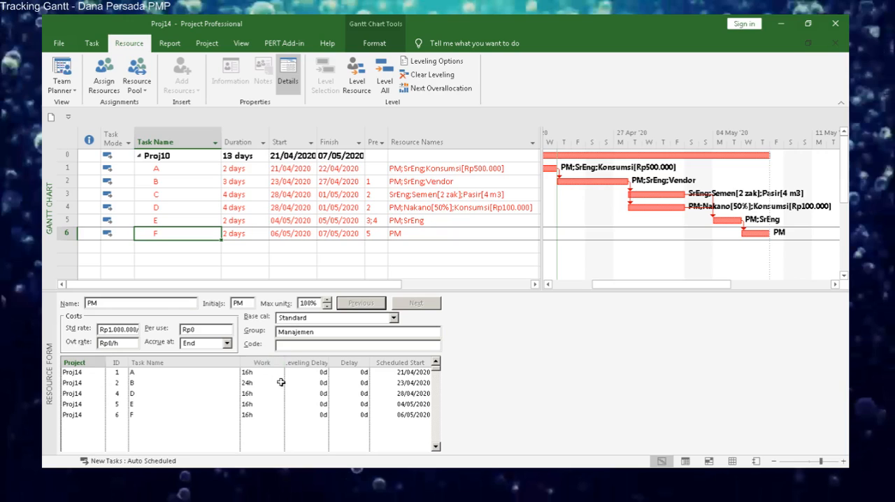
pyautogui.click(204, 221)
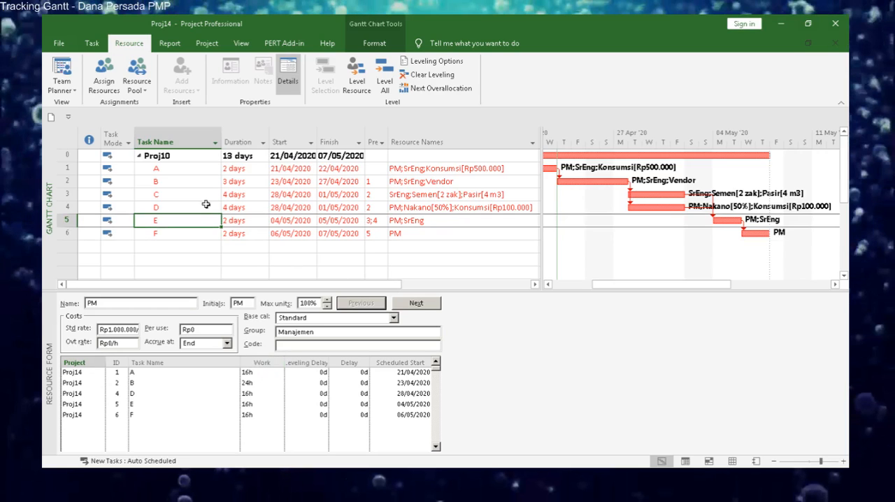
pyautogui.click(206, 206)
pyautogui.click(204, 193)
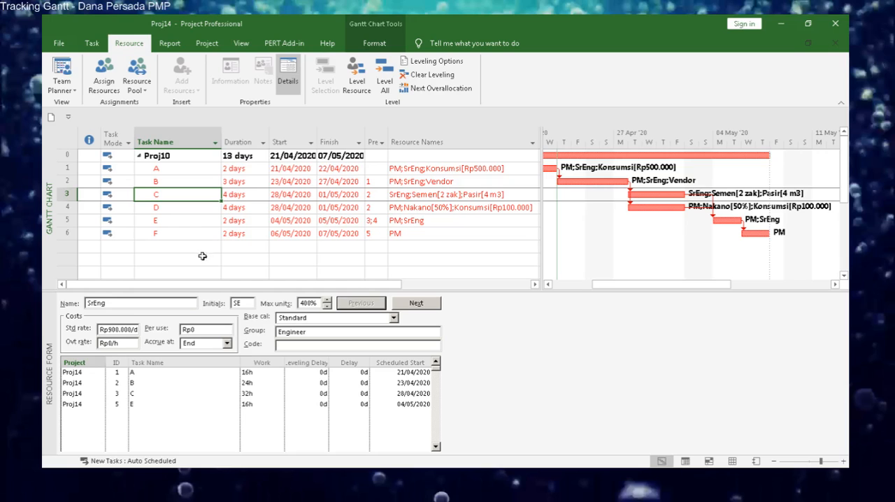
pyautogui.click(207, 207)
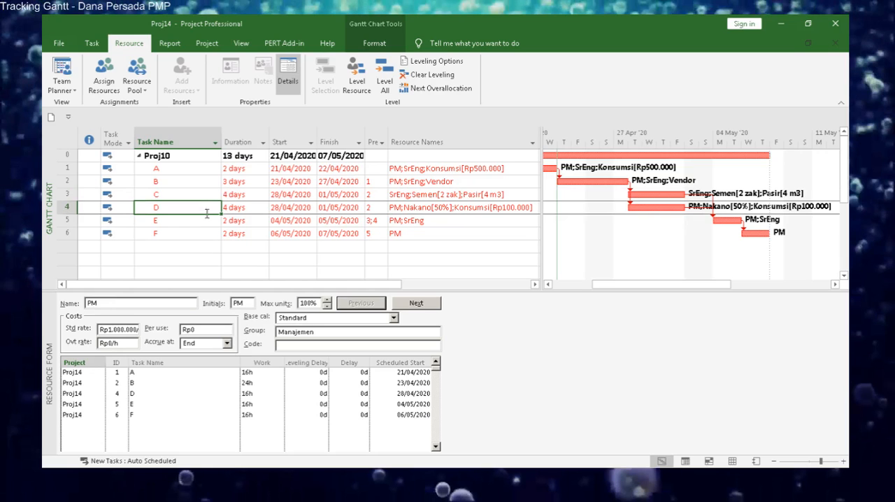
pyautogui.click(208, 193)
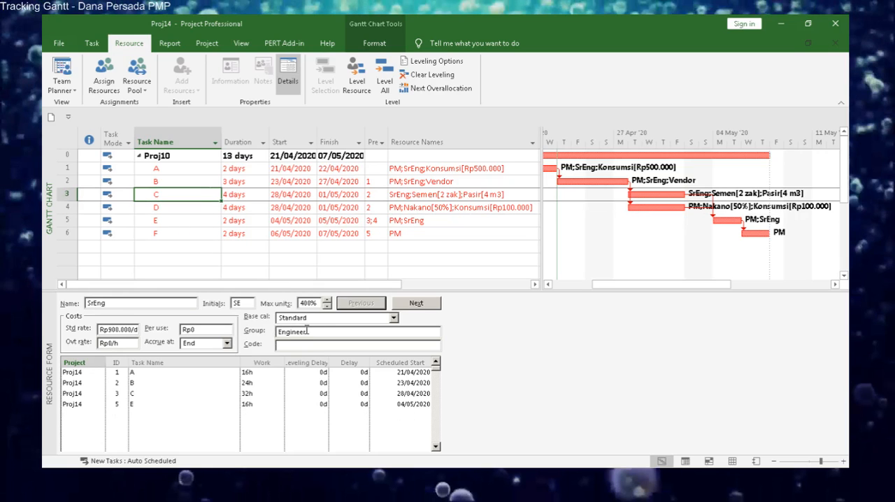
pyautogui.click(202, 181)
pyautogui.click(207, 171)
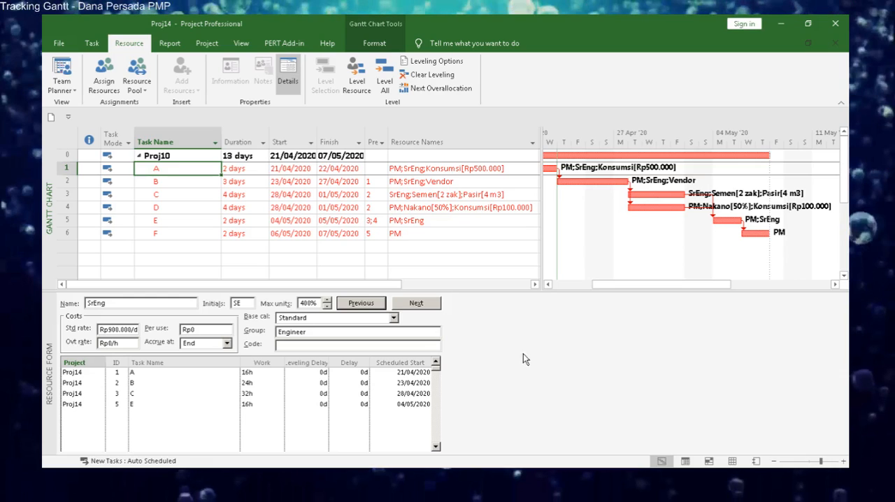
pyautogui.click(290, 75)
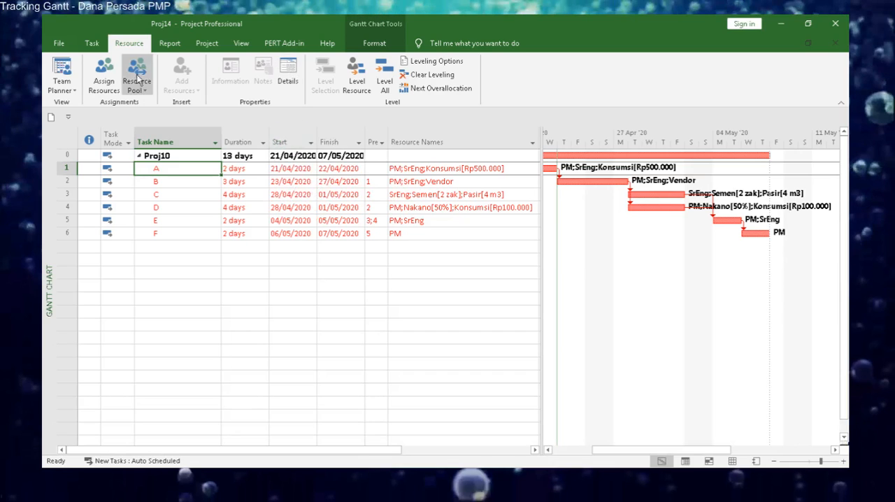
# Set the project's Baseline for the entire project.
pyautogui.click(99, 46)
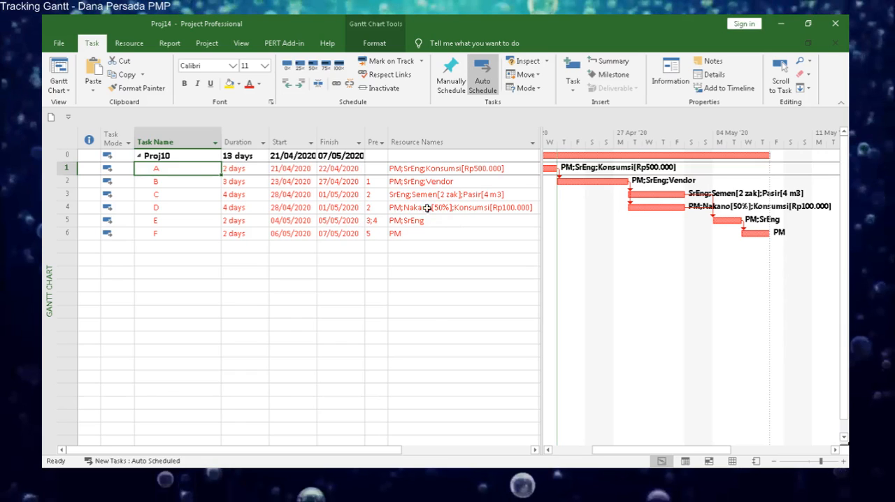
pyautogui.click(207, 42)
pyautogui.click(409, 85)
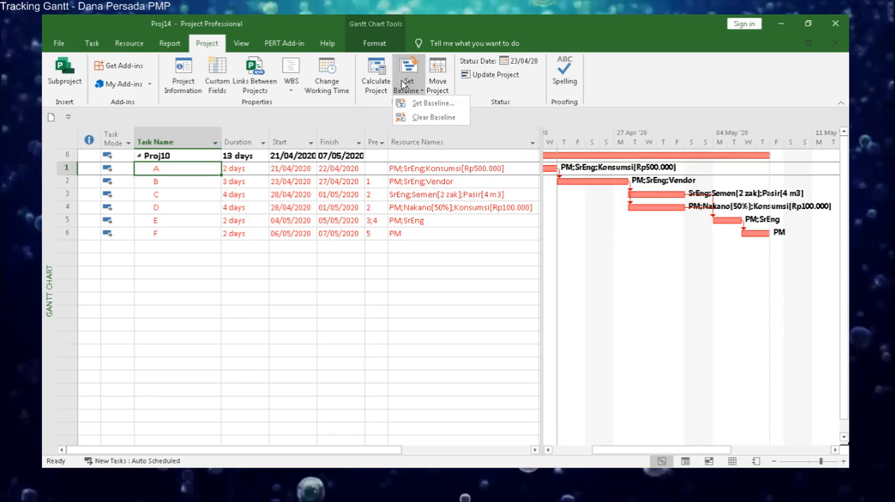
pyautogui.click(415, 93)
pyautogui.click(416, 93)
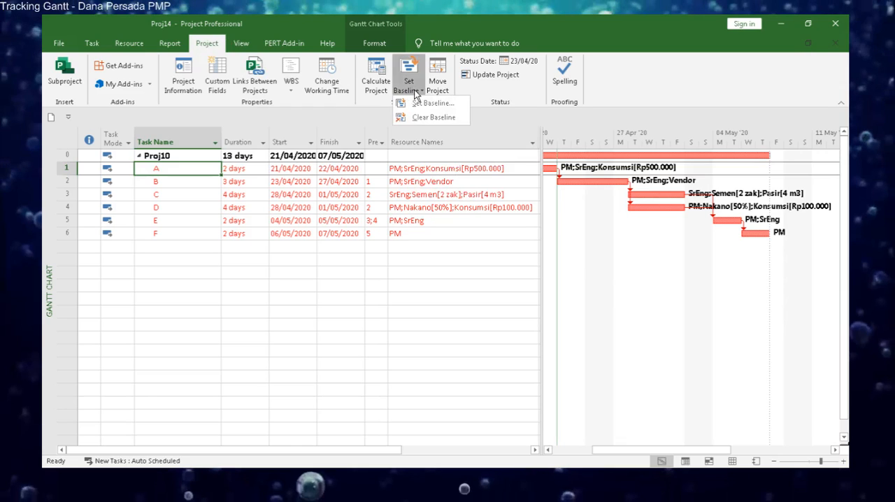
pyautogui.click(423, 105)
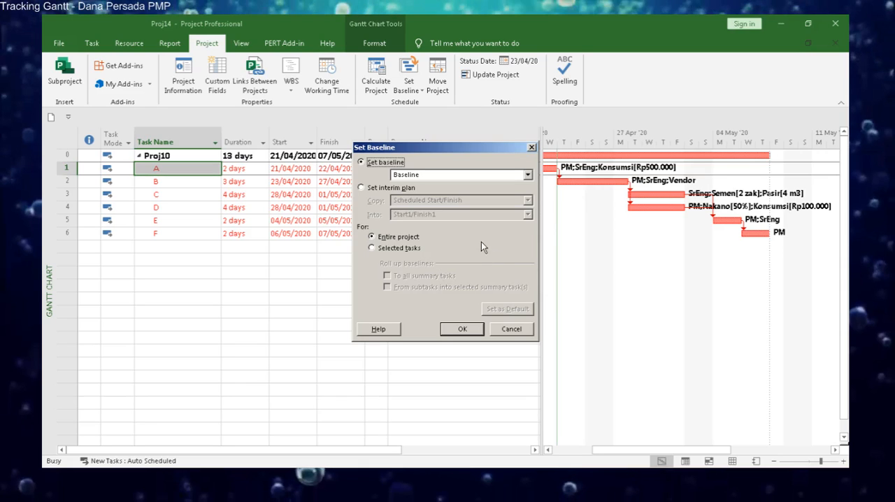
pyautogui.click(462, 329)
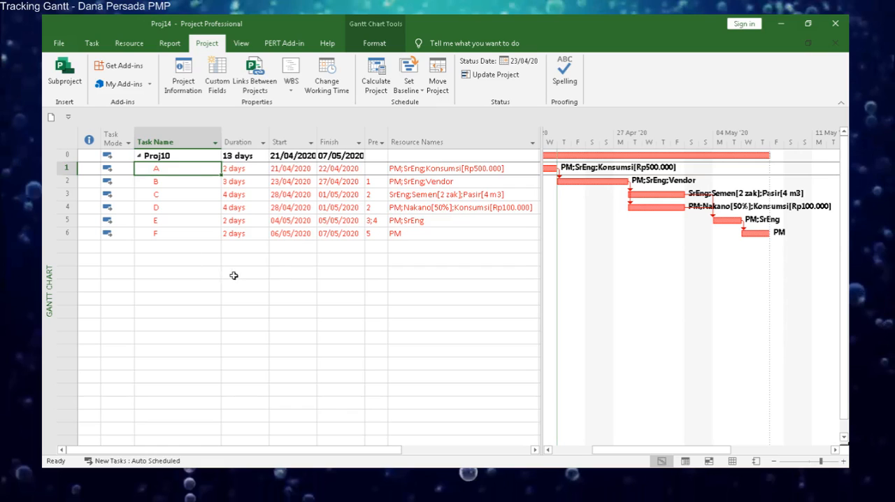
# Switch the project view from the Gantt Chart to the Tracking Gantt.
pyautogui.click(91, 45)
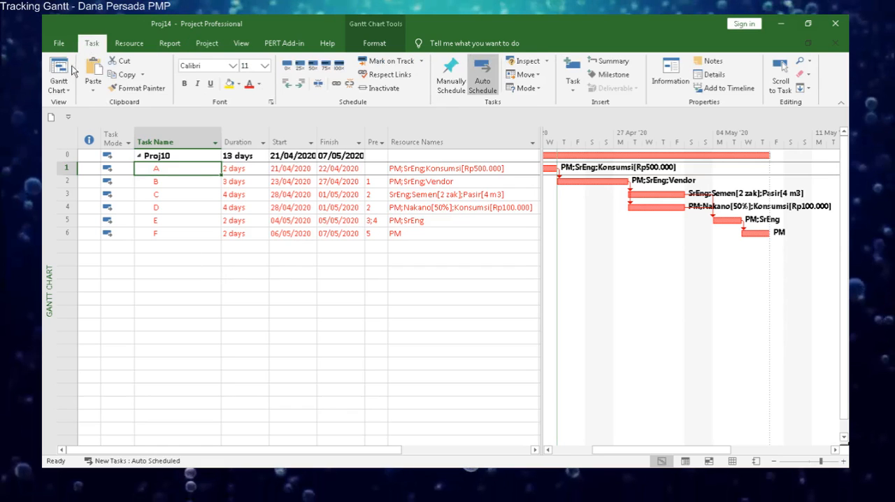
pyautogui.click(70, 93)
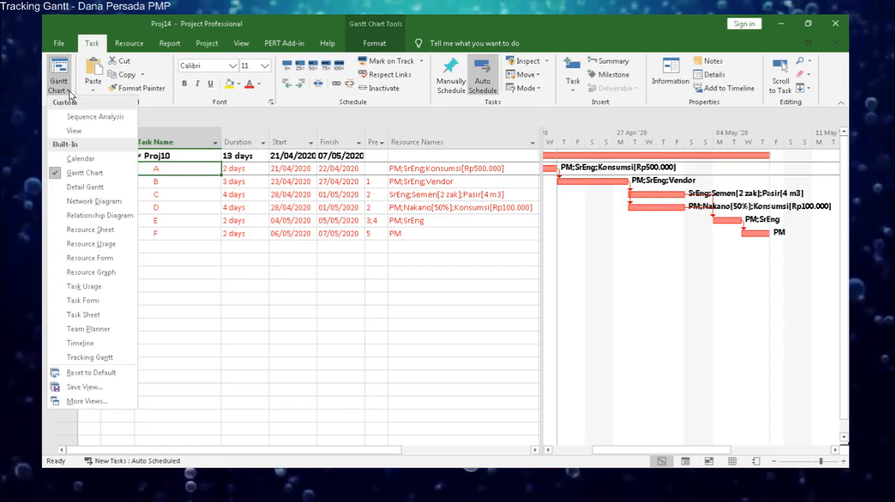
pyautogui.click(127, 348)
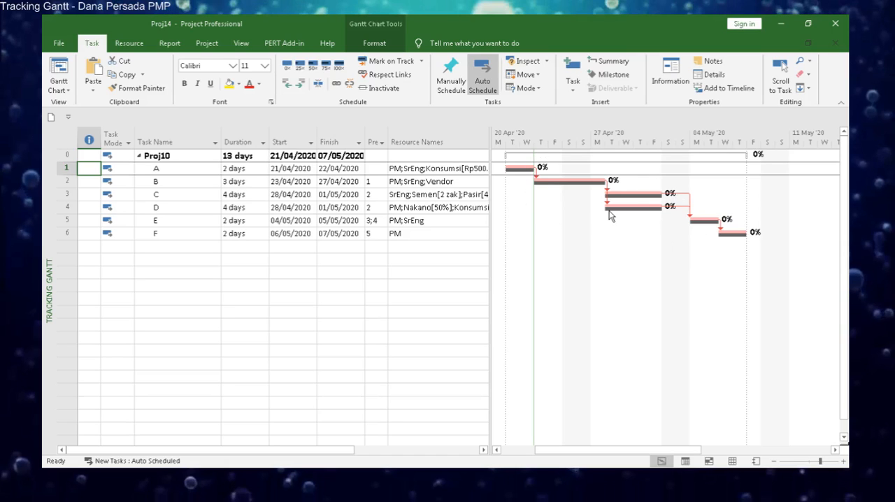
pyautogui.moveTo(611, 213)
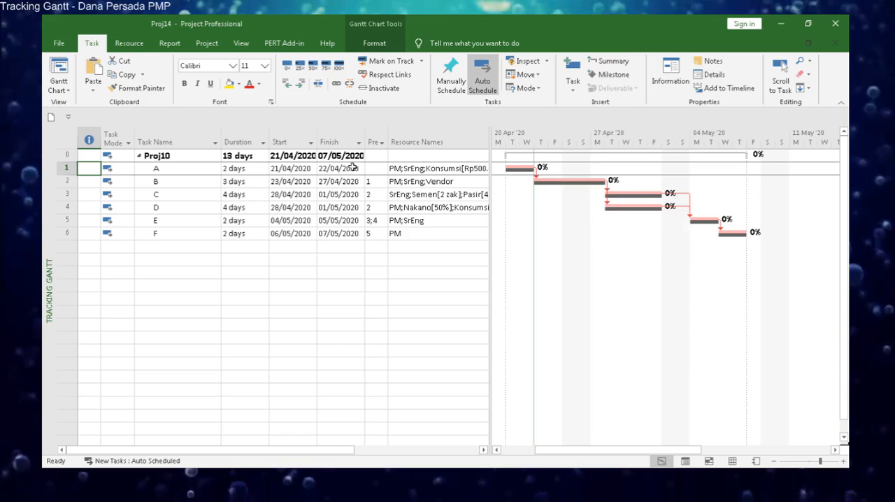
# Show the Tracking table beside the Tracking Gantt bars, followed by the Variance table, to check actual and baseline dates.
pyautogui.click(236, 44)
pyautogui.click(364, 86)
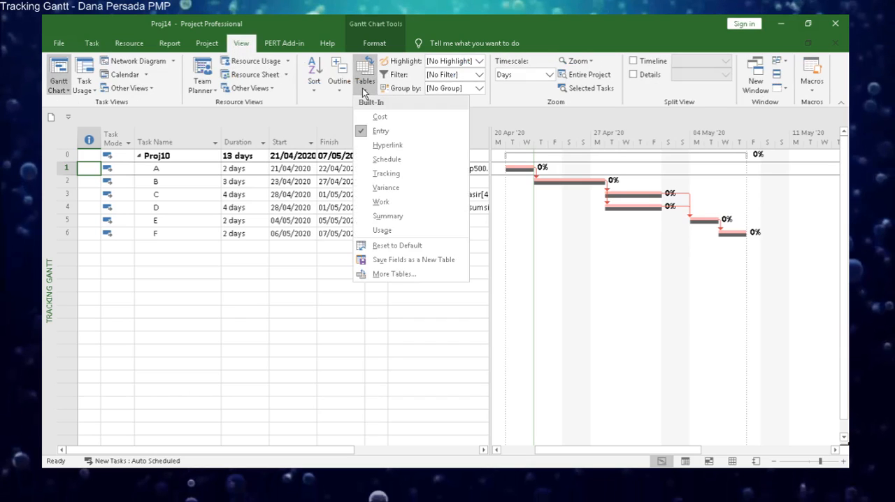
pyautogui.click(431, 175)
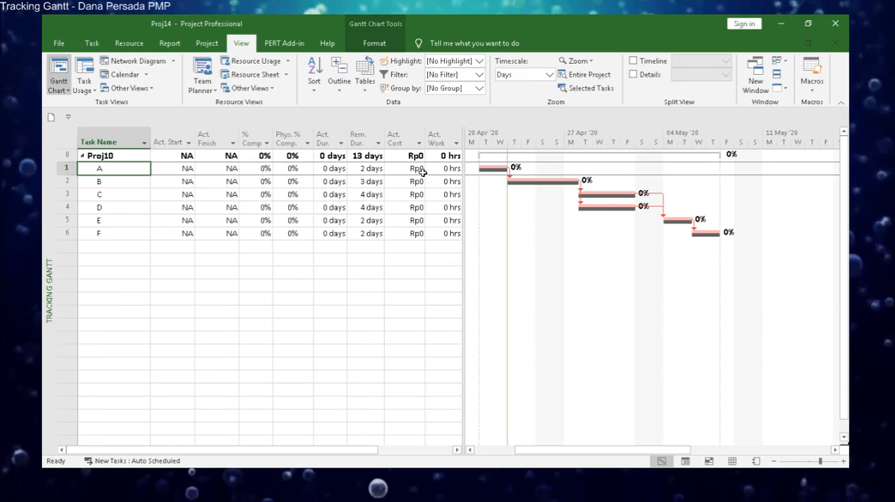
pyautogui.click(365, 77)
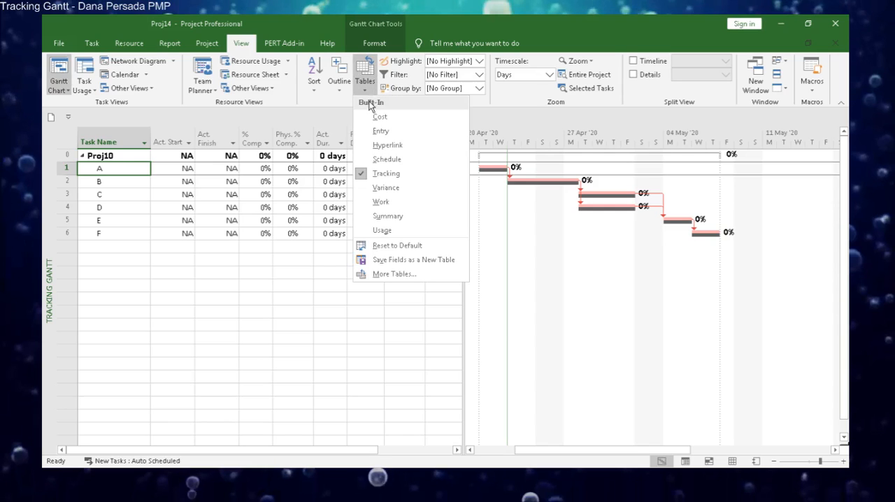
pyautogui.click(400, 184)
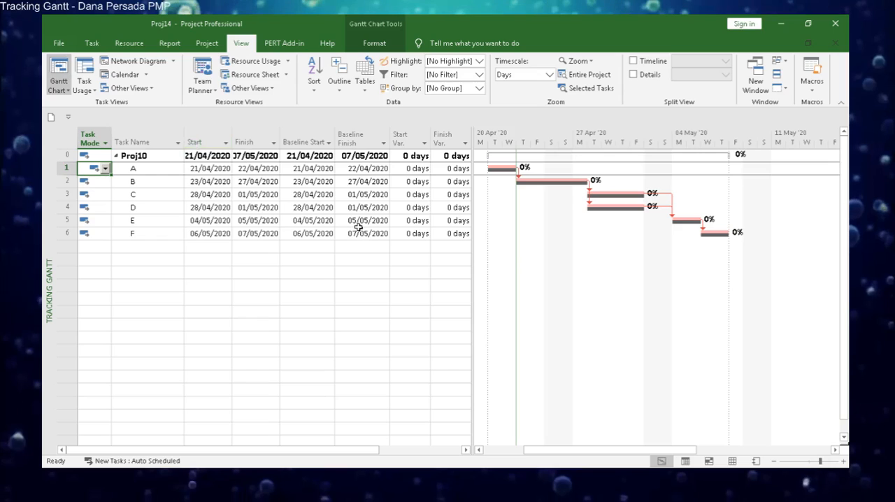
# Apply the Cost table and widen the Baseline column and the table area to reveal the Variance, Actual and Remaining columns.
pyautogui.click(363, 90)
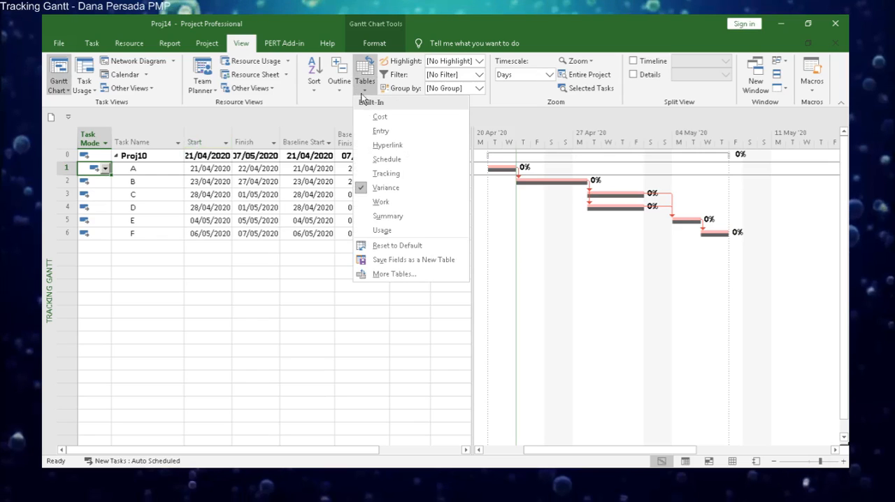
pyautogui.click(376, 116)
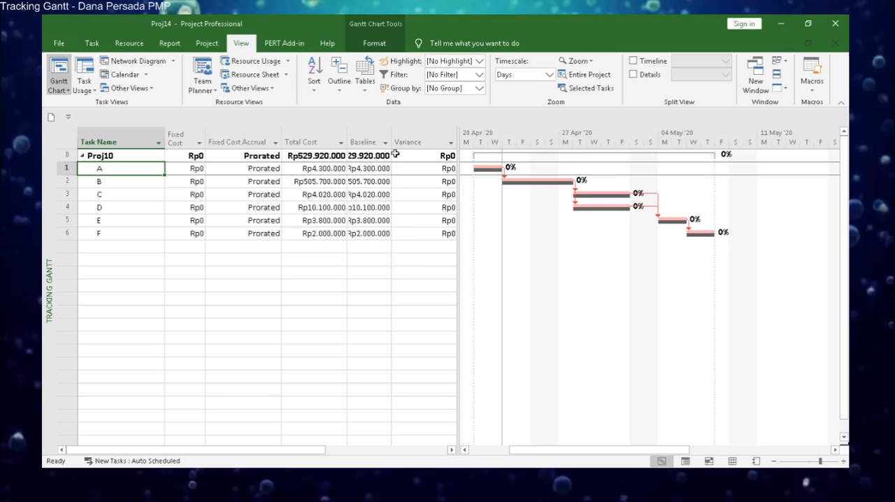
pyautogui.moveTo(392, 134); pyautogui.dragTo(412, 134)
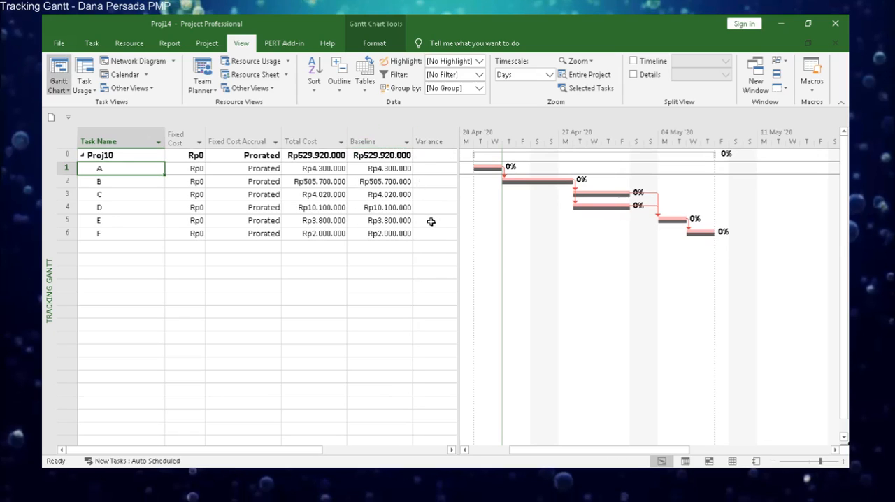
pyautogui.moveTo(458, 263); pyautogui.dragTo(493, 265)
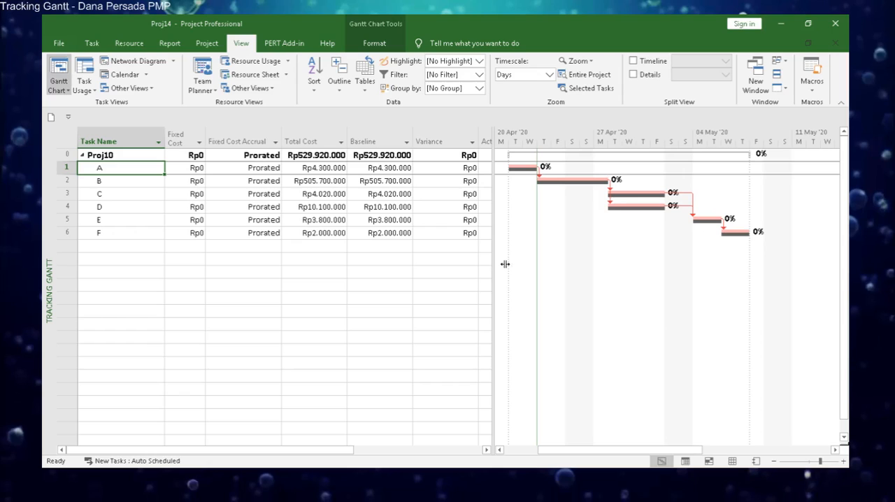
pyautogui.moveTo(523, 262); pyautogui.dragTo(557, 265)
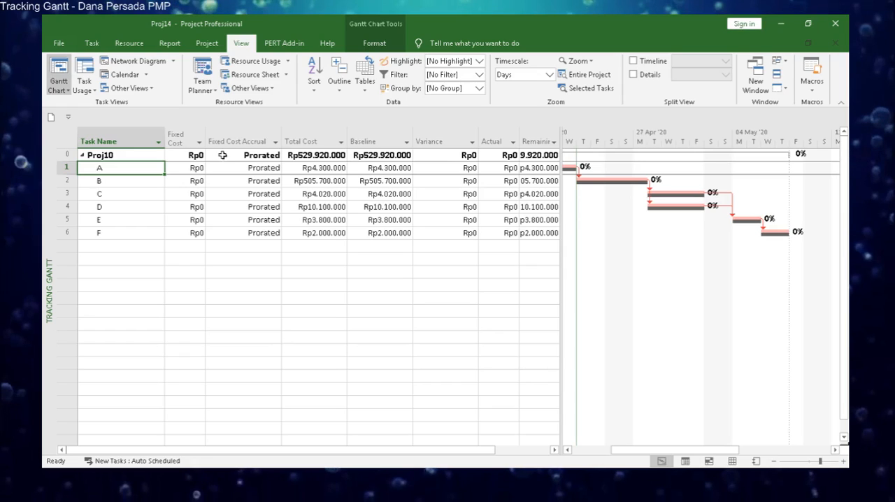
# Set task A's fixed cost to Rp1.000.000 and widen the Fixed Cost column to fit the amount.
pyautogui.click(191, 171)
pyautogui.write('1.000.00')
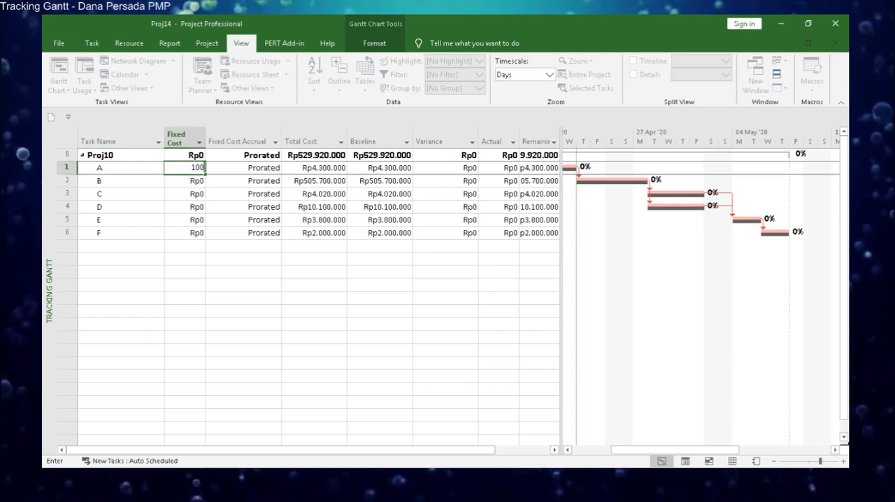
pyautogui.write('0')
pyautogui.press('Return')
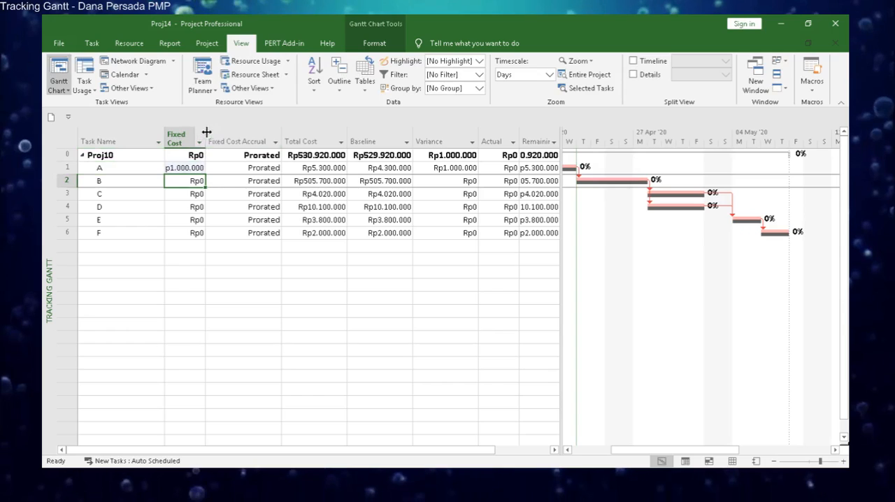
pyautogui.moveTo(207, 130); pyautogui.dragTo(217, 130)
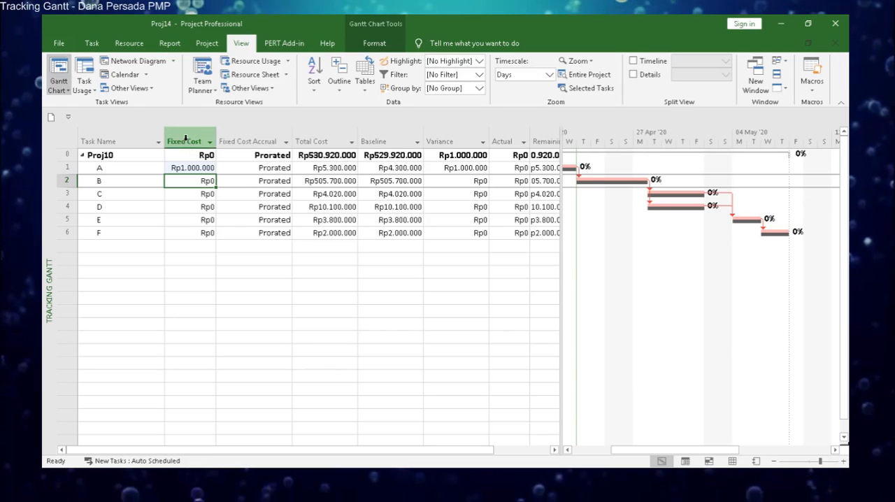
pyautogui.rightClick(188, 142)
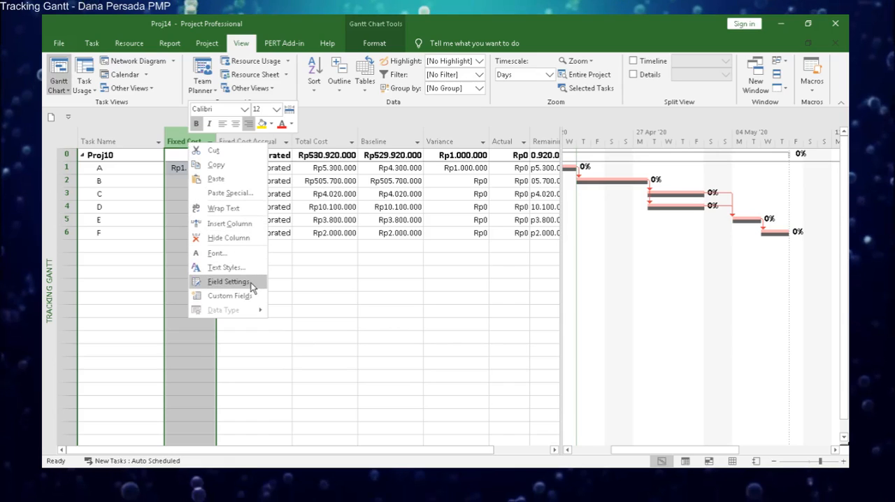
pyautogui.click(228, 281)
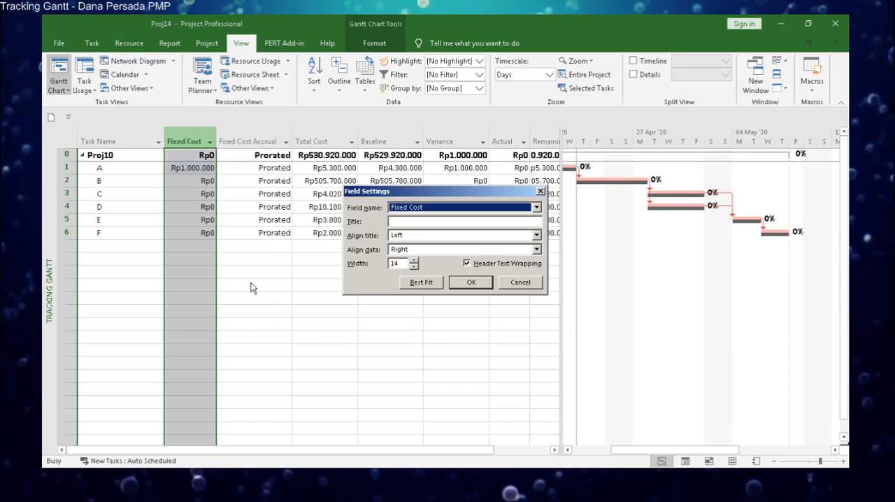
pyautogui.click(519, 283)
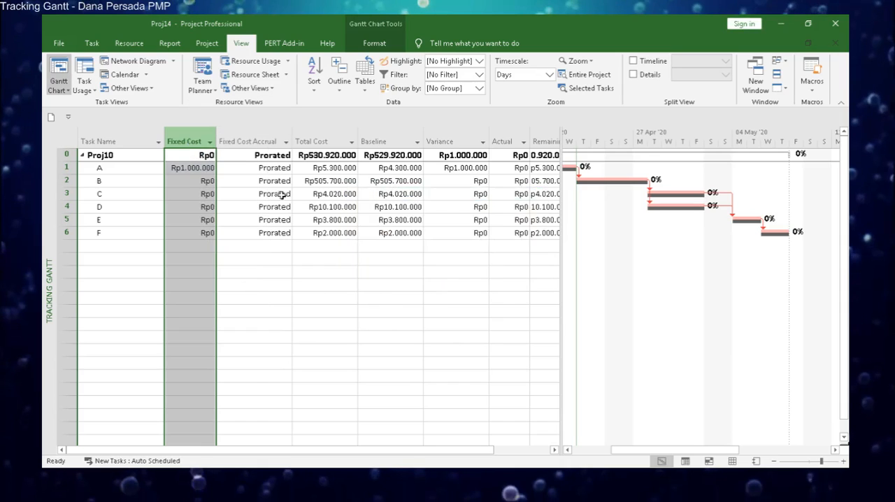
# Set the title of the Fixed Cost column to "Biaya Lain2" in its field settings.
pyautogui.rightClick(180, 141)
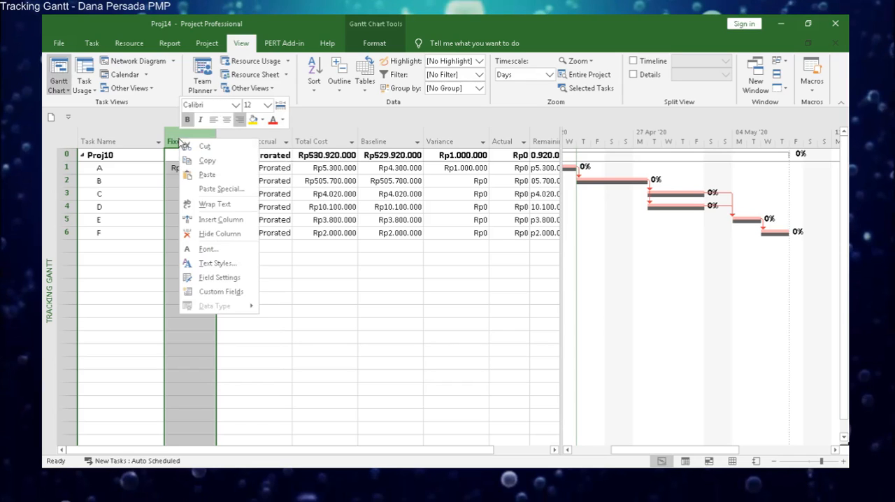
pyautogui.click(231, 278)
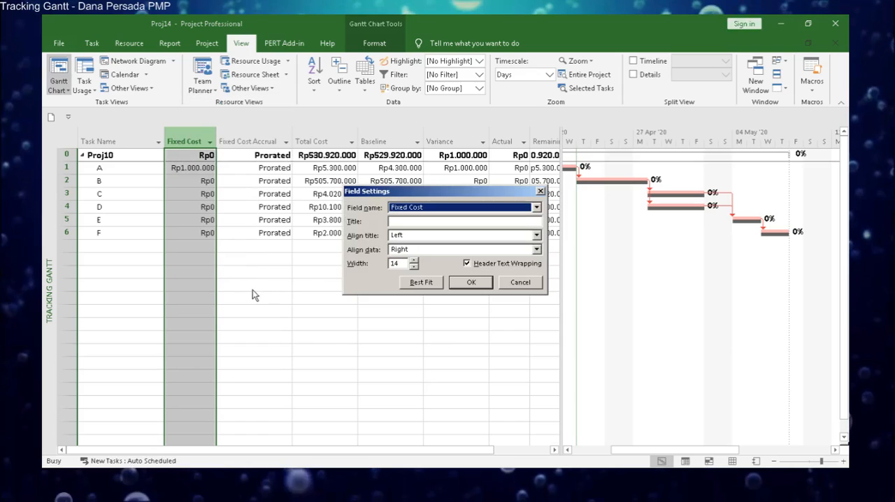
pyautogui.click(410, 222)
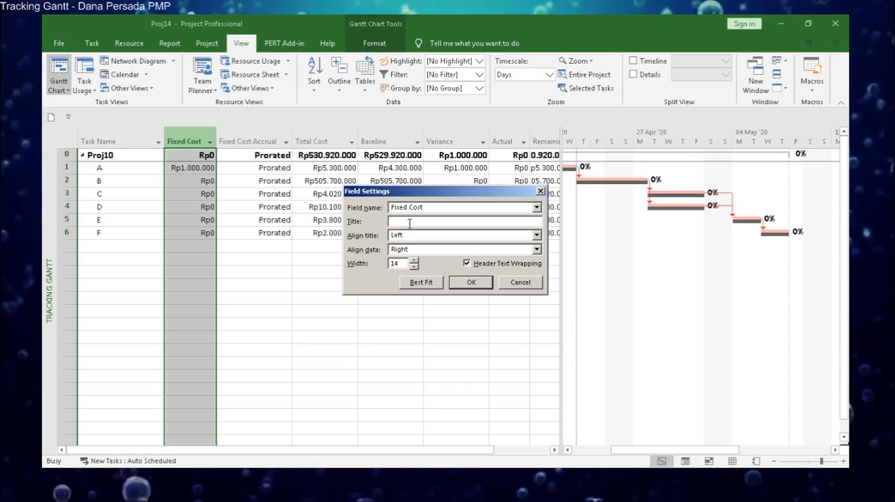
pyautogui.write('Biaya Lain2')
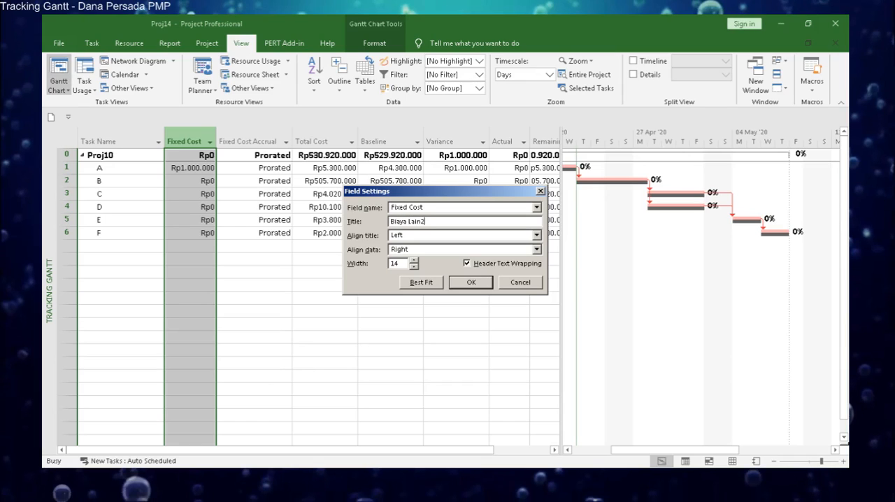
pyautogui.click(485, 287)
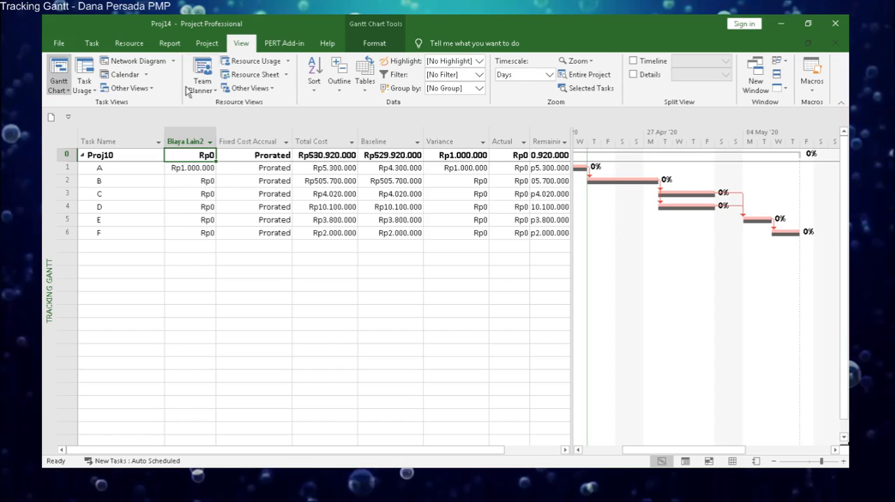
# Open the Earned Value Report from the project's cost reports.
pyautogui.click(173, 44)
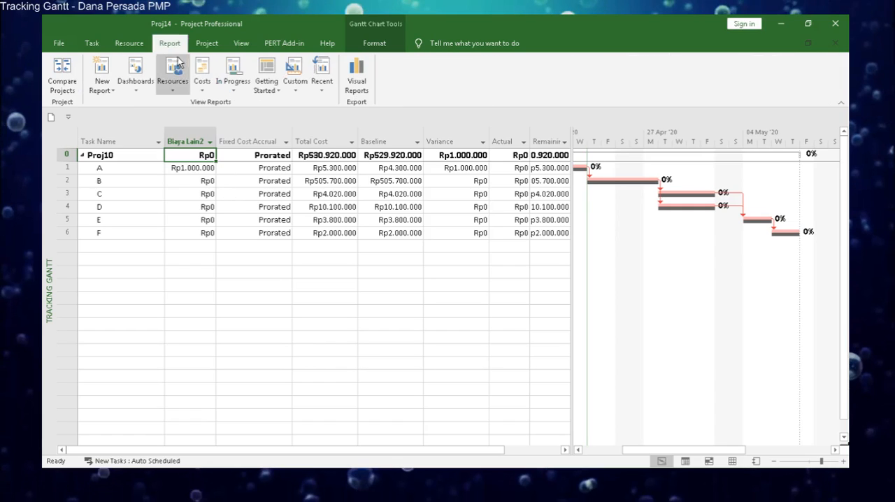
pyautogui.click(210, 91)
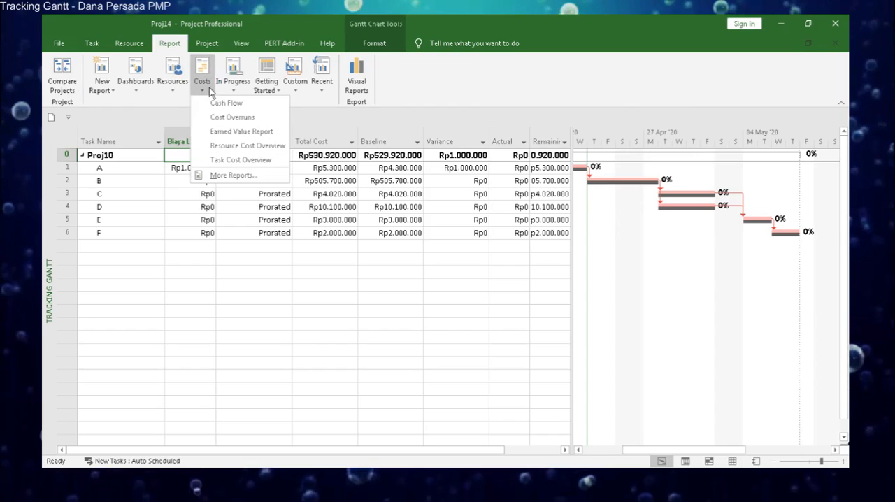
pyautogui.click(275, 133)
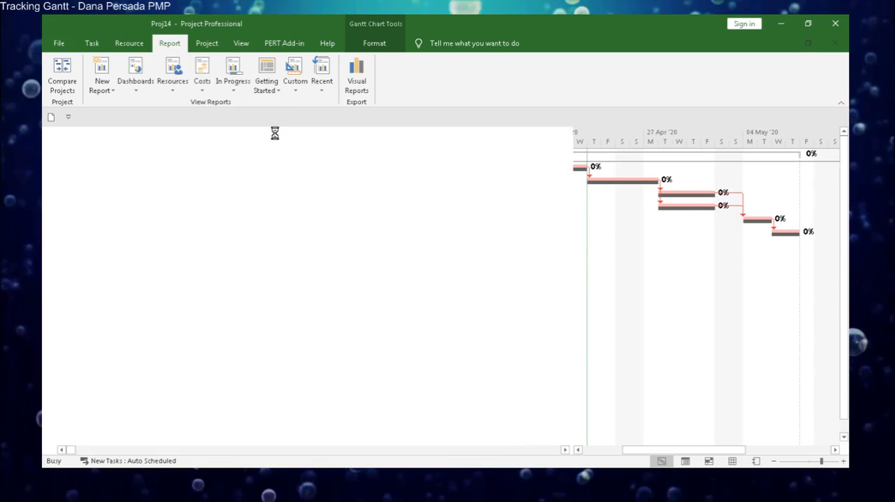